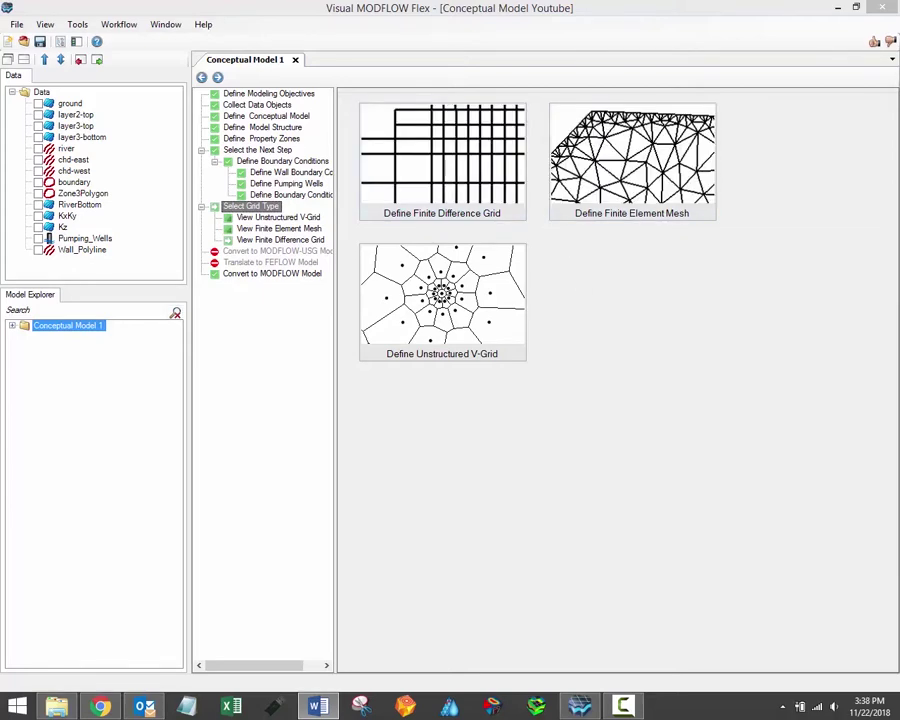
Start defining a finite difference grid and enlarge its definition dialog so the whole grid preview fits
{"action": "left_click", "coordinate": [443, 152]}
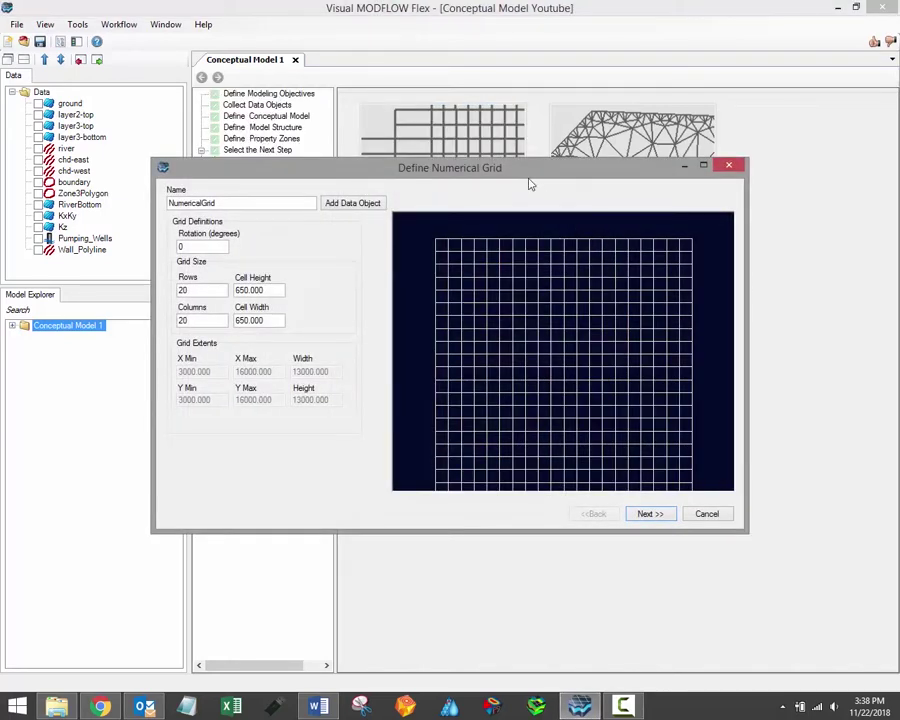
{"action": "left_click_drag", "start_coordinate": [529, 179], "coordinate": [547, 176]}
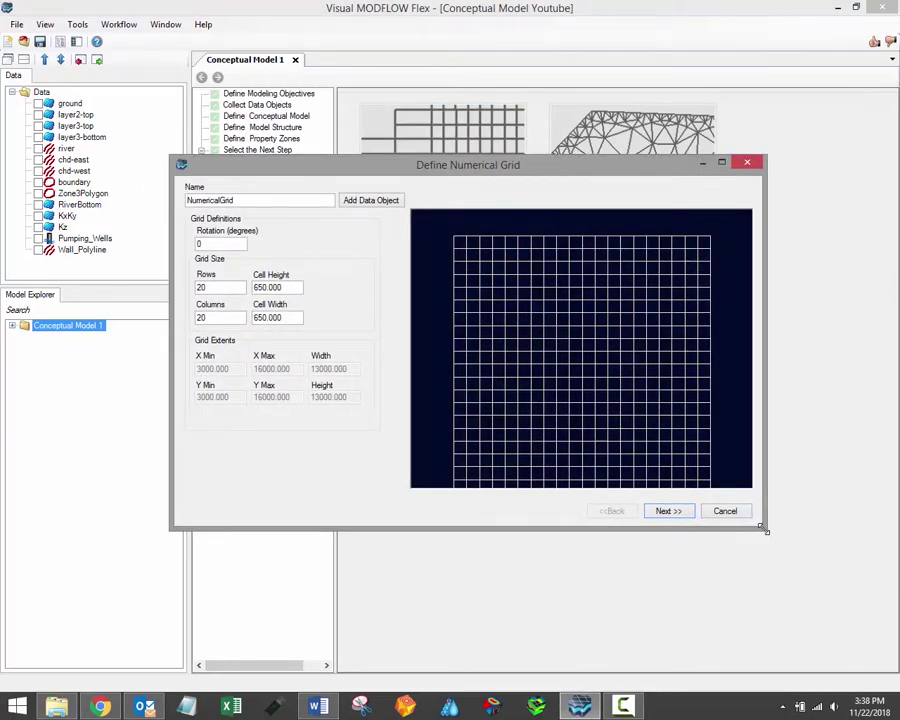
{"action": "left_click_drag", "start_coordinate": [761, 527], "coordinate": [791, 571]}
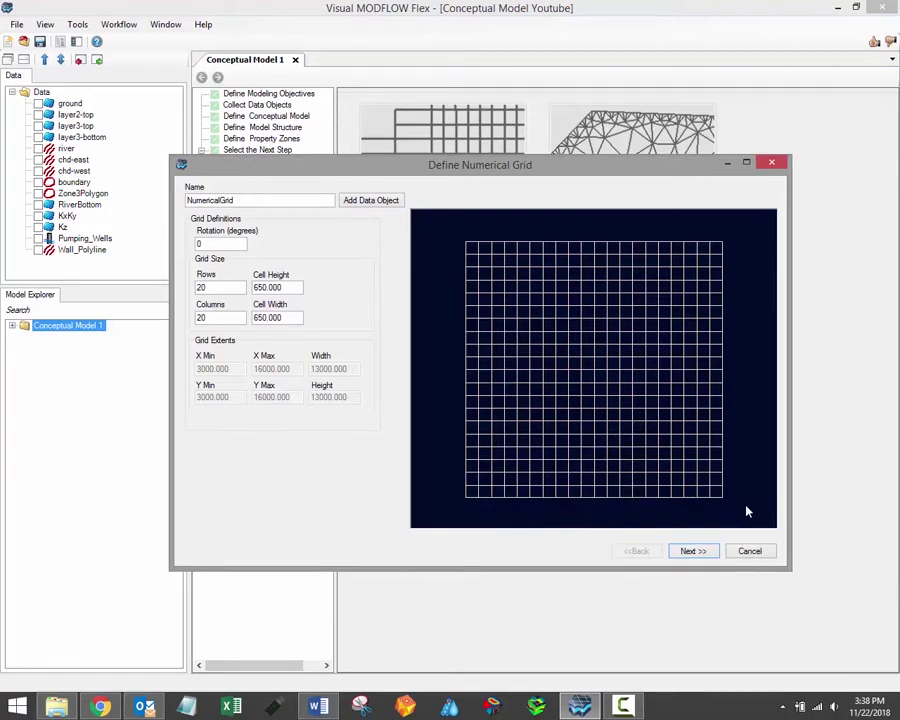
Set the horizontal grid size to 10 rows and 10 columns
{"action": "double_click", "coordinate": [230, 287]}
{"action": "double_click", "coordinate": [229, 289]}
{"action": "type", "text": "10"}
{"action": "double_click", "coordinate": [222, 317]}
{"action": "type", "text": "10"}
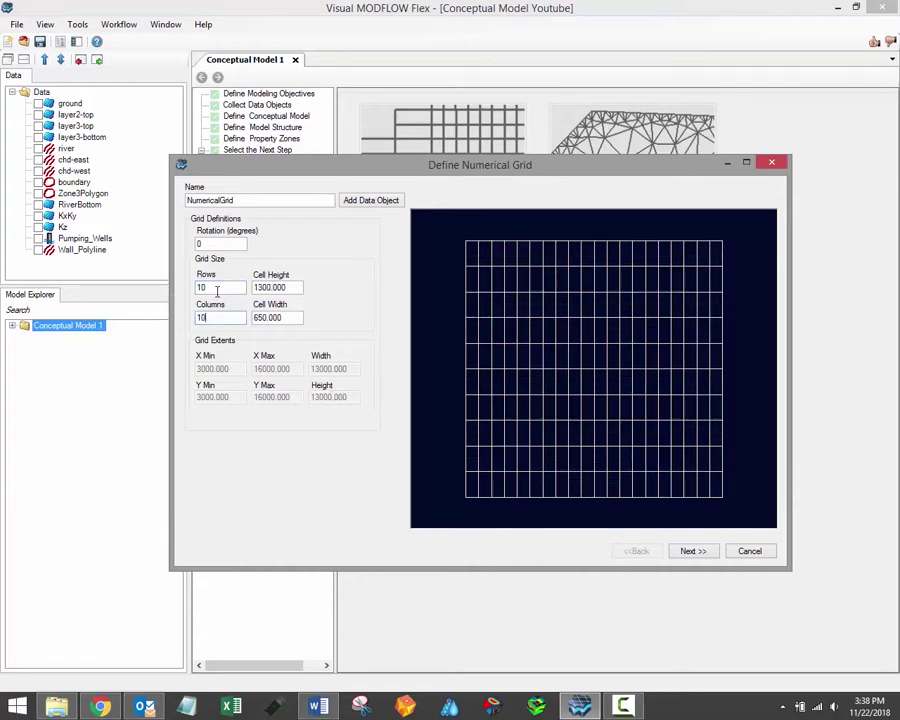
{"action": "left_click", "coordinate": [212, 287]}
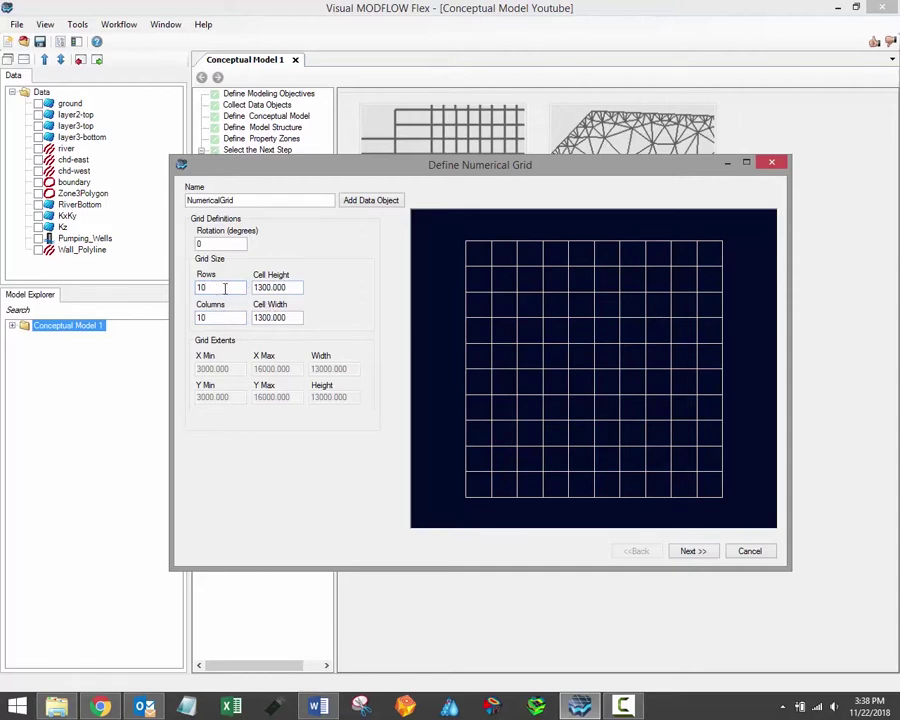
Set the horizontal grid size to 20 rows and 20 columns
{"action": "double_click", "coordinate": [218, 287]}
{"action": "type", "text": "20"}
{"action": "double_click", "coordinate": [212, 317]}
{"action": "type", "text": "20"}
{"action": "left_click", "coordinate": [280, 287]}
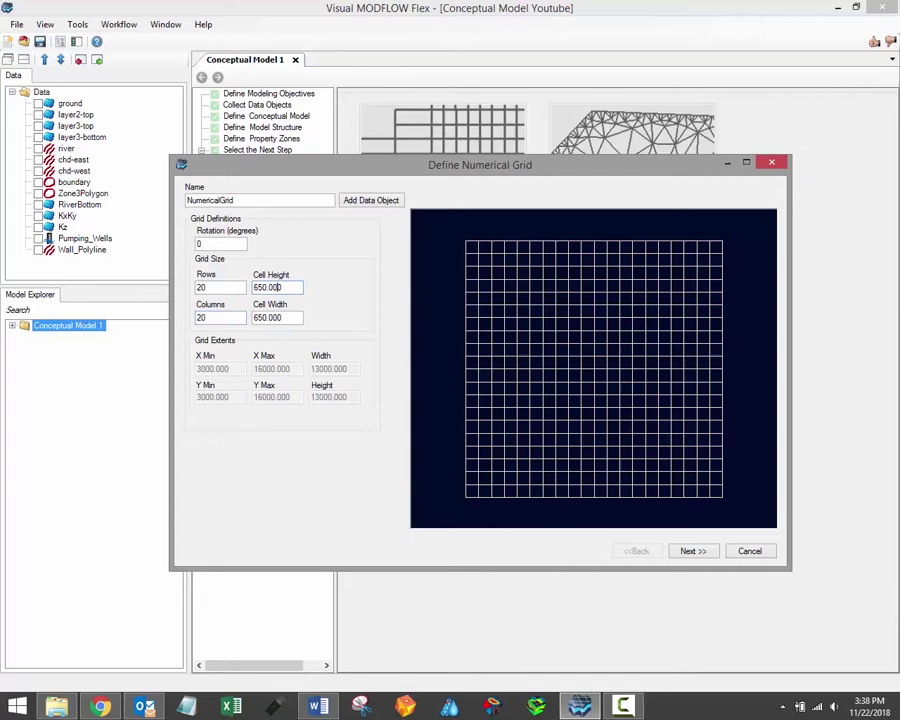
Add the river data object to the numerical grid preview
{"action": "left_click", "coordinate": [478, 174]}
{"action": "left_click", "coordinate": [66, 149]}
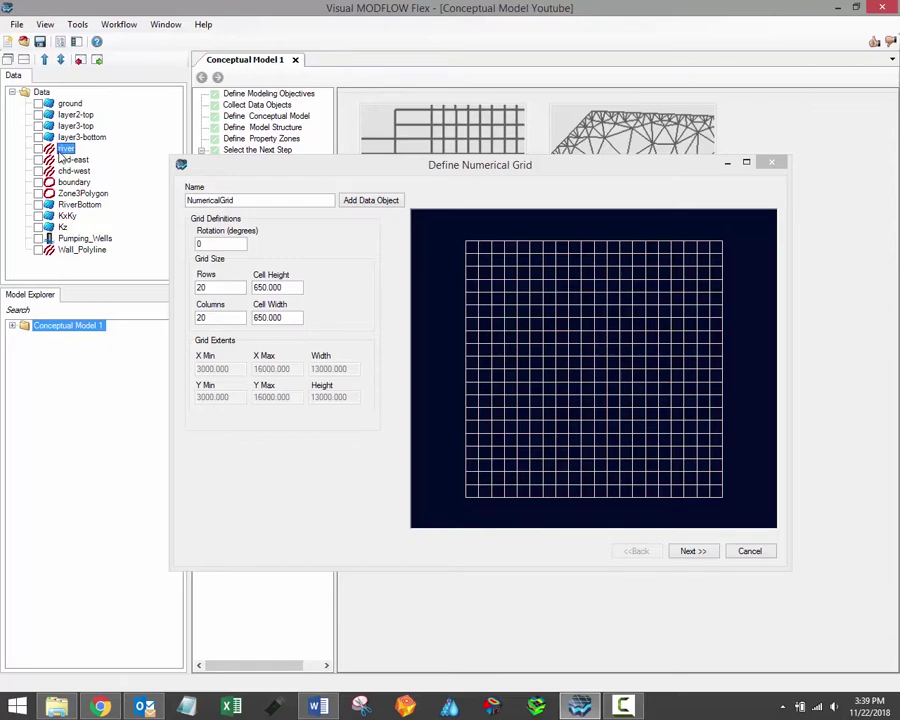
{"action": "left_click", "coordinate": [380, 200]}
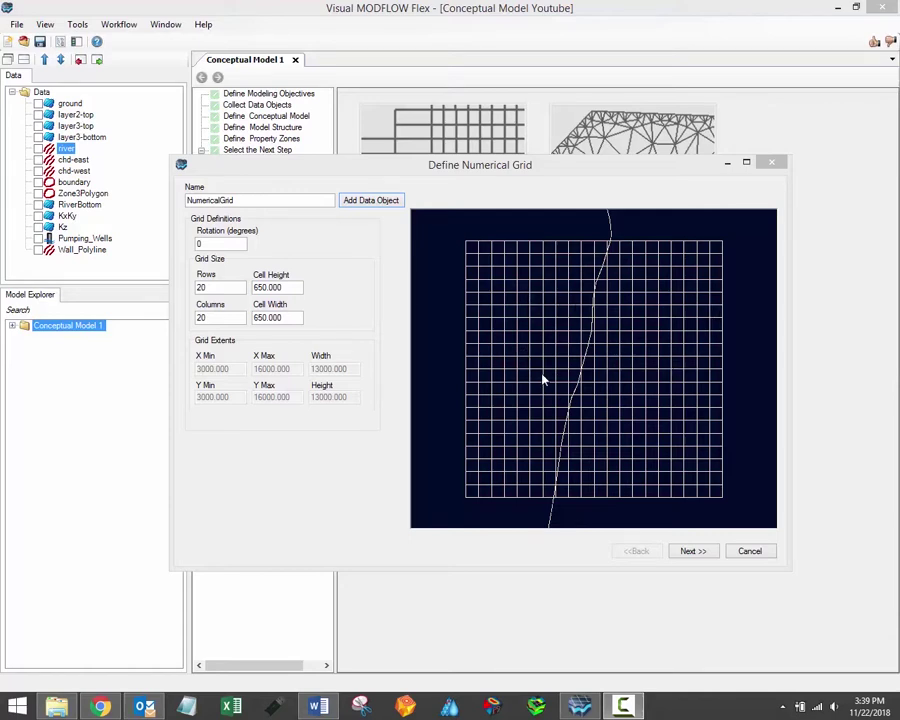
Proceed to the vertical grid definition and raise the preview's vertical exaggeration to 17
{"action": "left_click", "coordinate": [689, 551]}
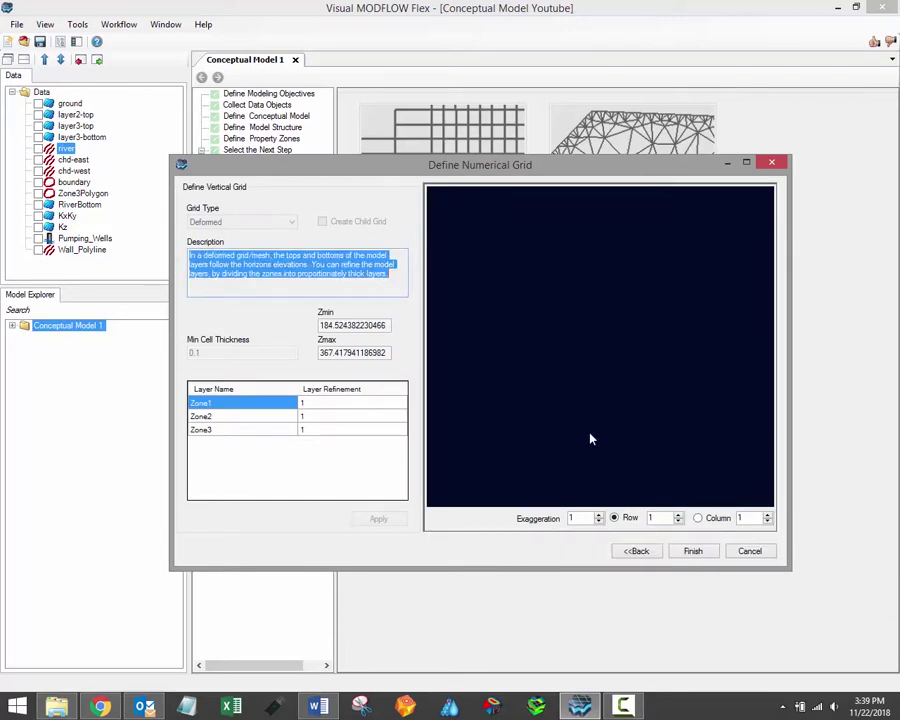
{"action": "left_click", "coordinate": [599, 516]}
{"action": "left_click", "coordinate": [599, 516]}
{"action": "left_click", "coordinate": [599, 516]}
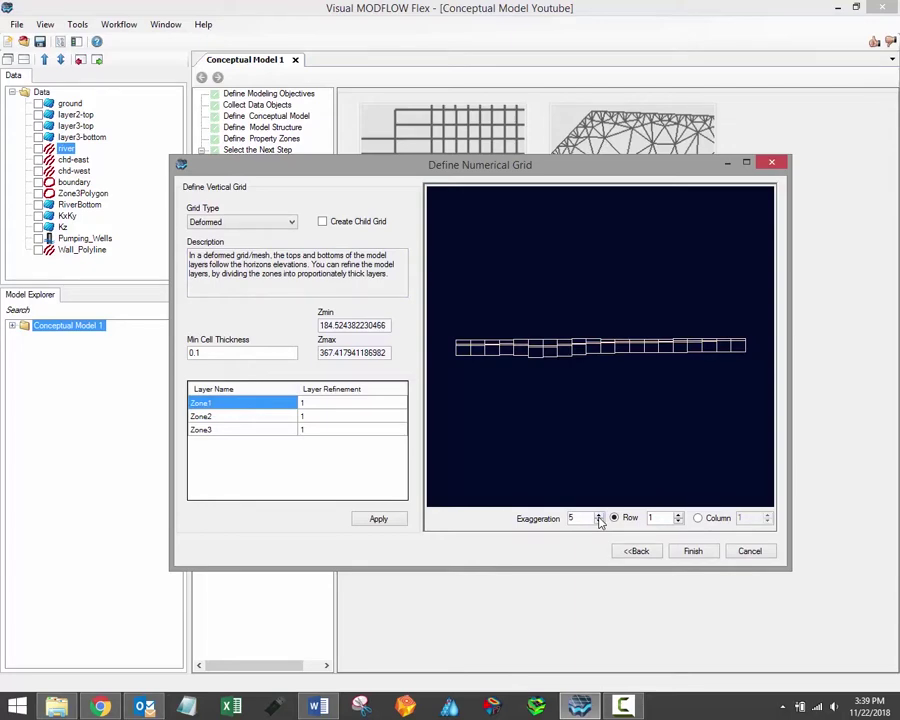
{"action": "left_click", "coordinate": [599, 516]}
{"action": "left_click", "coordinate": [599, 516]}
{"action": "left_click", "coordinate": [599, 516]}
{"action": "left_click", "coordinate": [599, 516]}
{"action": "left_click", "coordinate": [599, 516]}
{"action": "left_click", "coordinate": [599, 516]}
{"action": "left_click", "coordinate": [599, 516]}
{"action": "left_click", "coordinate": [599, 516]}
{"action": "left_click", "coordinate": [599, 516]}
{"action": "left_click", "coordinate": [599, 516]}
{"action": "left_click", "coordinate": [599, 516]}
{"action": "left_click", "coordinate": [599, 516]}
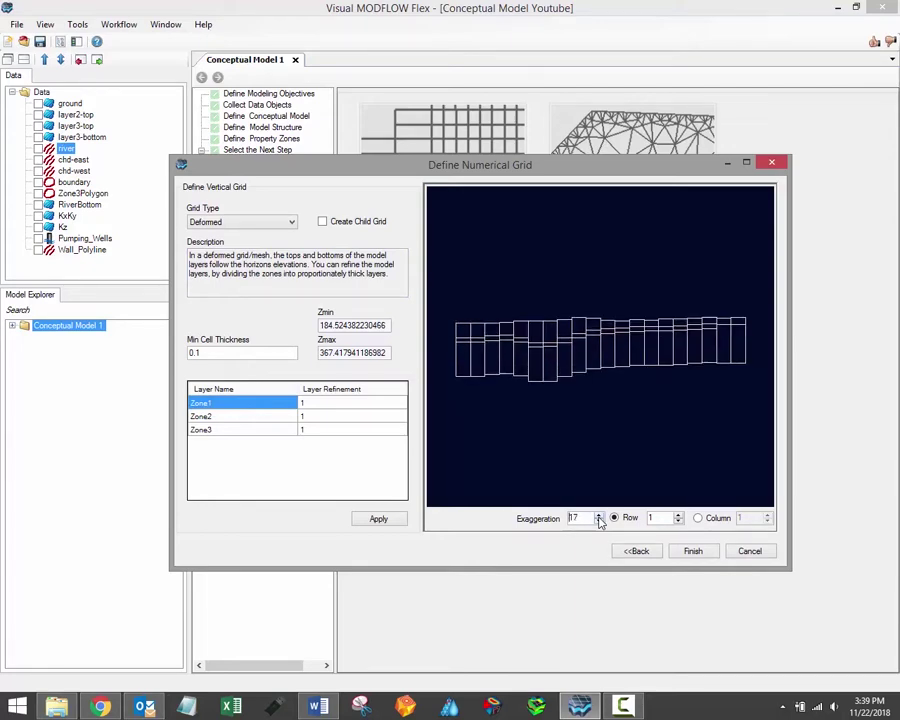
Change the vertical grid type to Uniform and raise the preview exaggeration to 22
{"action": "left_click", "coordinate": [280, 222]}
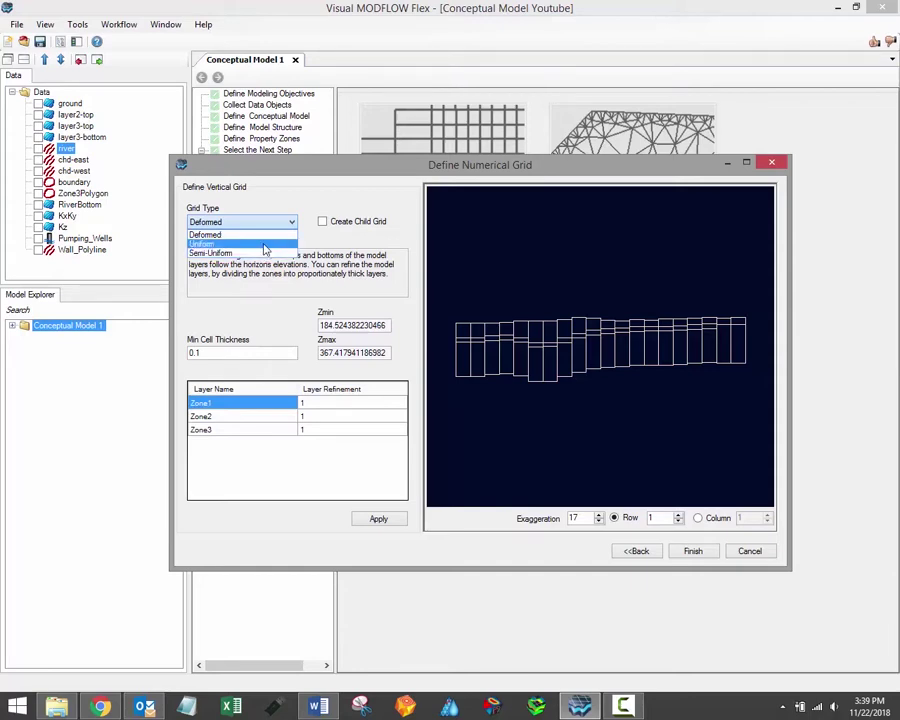
{"action": "left_click", "coordinate": [265, 247]}
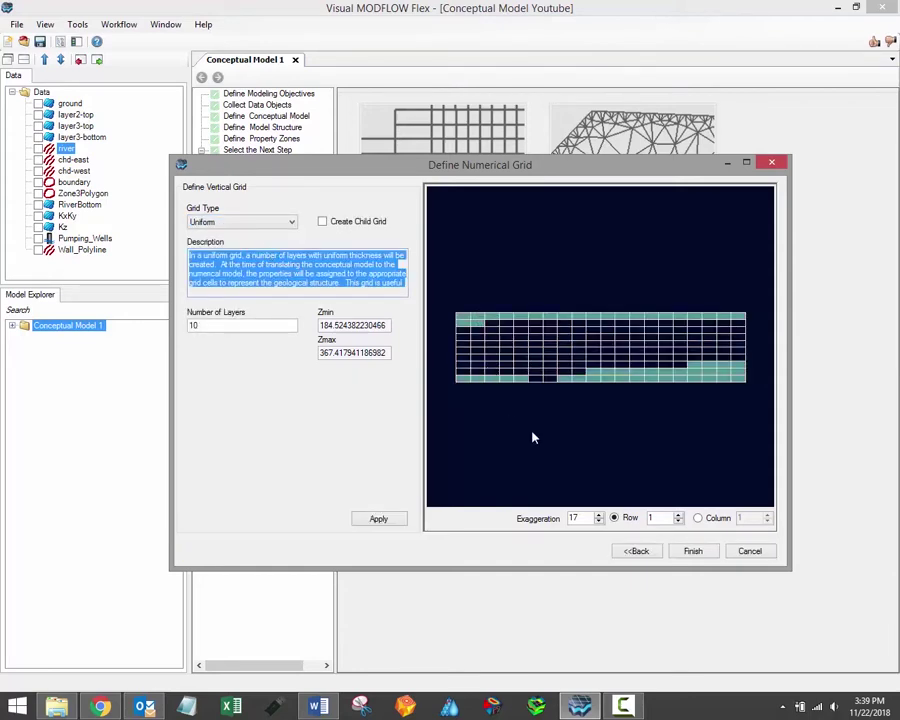
{"action": "left_click", "coordinate": [598, 515]}
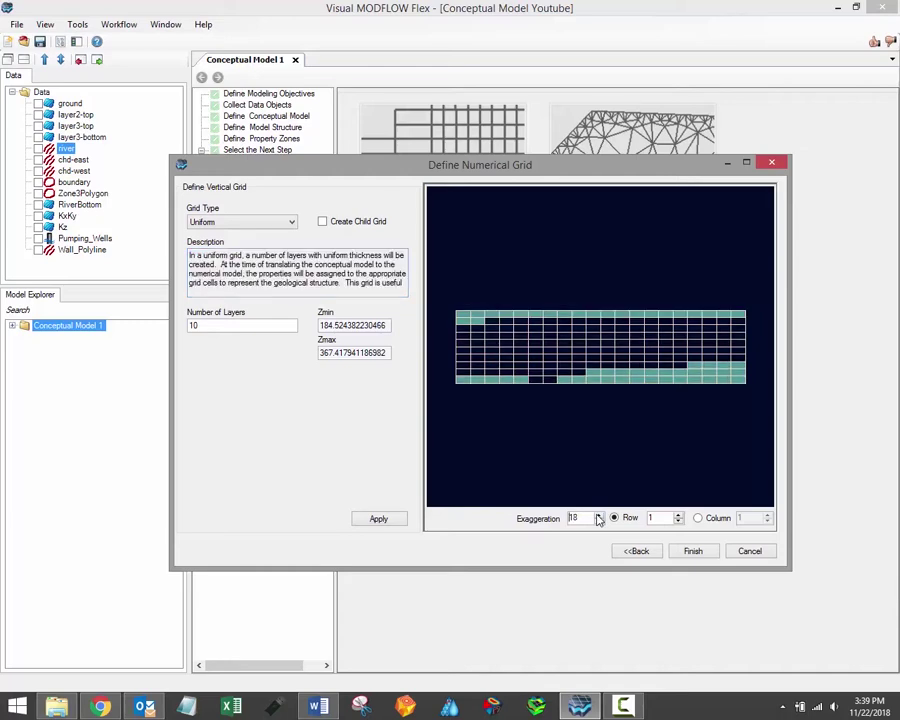
{"action": "left_click", "coordinate": [598, 515]}
{"action": "left_click", "coordinate": [598, 515]}
{"action": "left_click", "coordinate": [598, 515]}
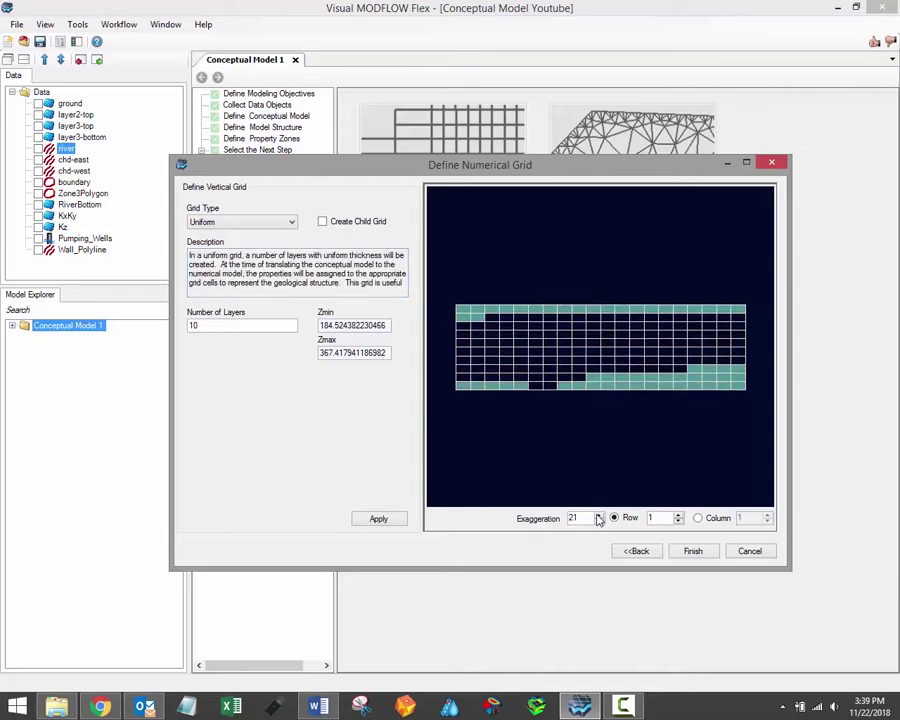
{"action": "left_click", "coordinate": [598, 515]}
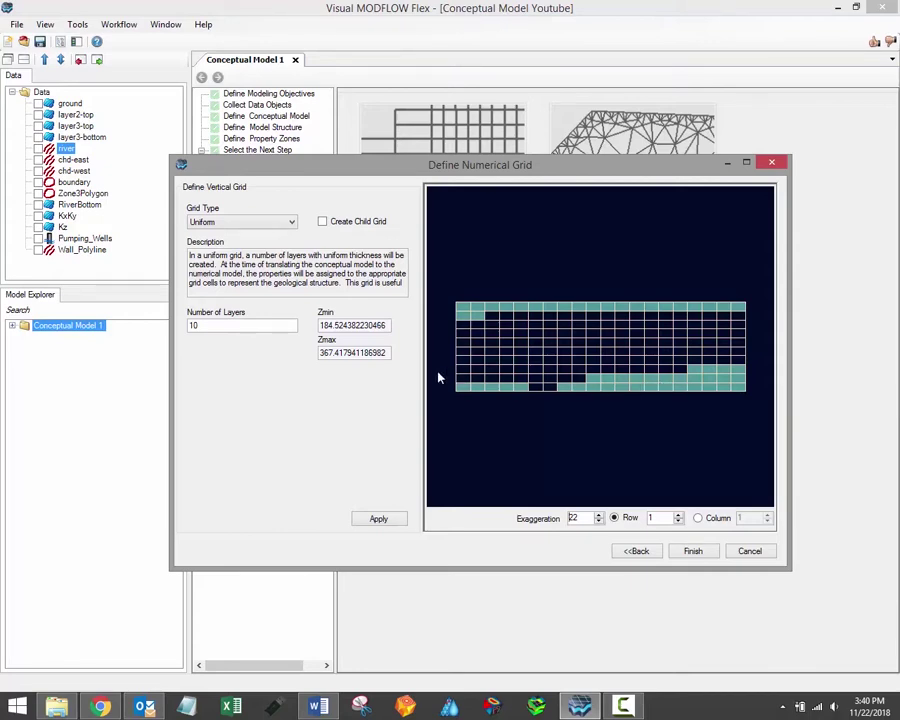
Set the uniform grid's number of layers to 8 and apply it to the preview
{"action": "double_click", "coordinate": [247, 326]}
{"action": "type", "text": "8"}
{"action": "left_click", "coordinate": [372, 520]}
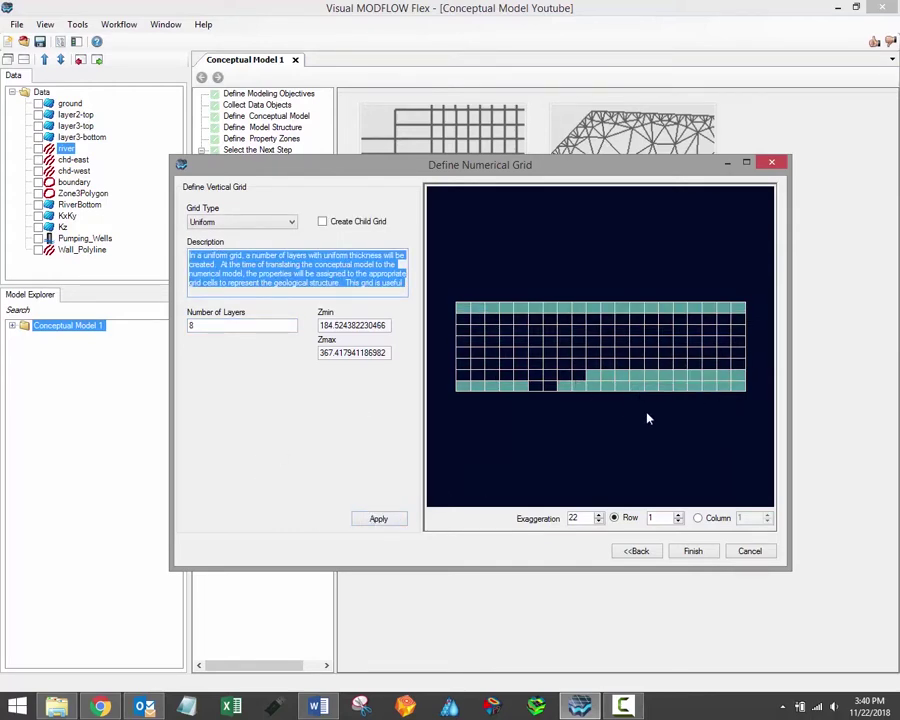
Set the uniform grid's number of layers to 10 and apply it to the preview
{"action": "double_click", "coordinate": [227, 325]}
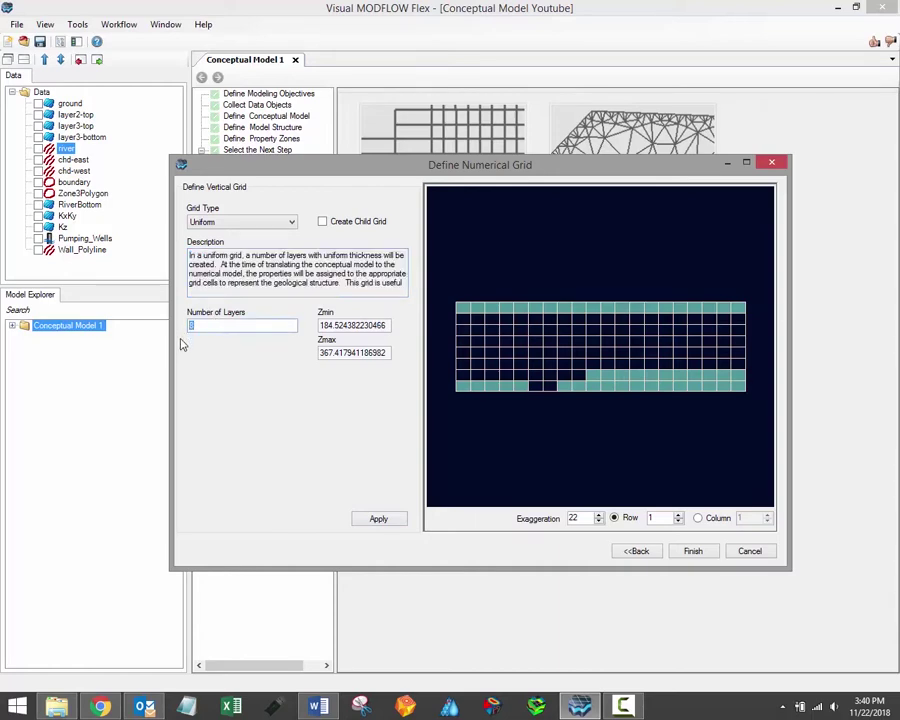
{"action": "type", "text": "10"}
{"action": "left_click", "coordinate": [378, 518]}
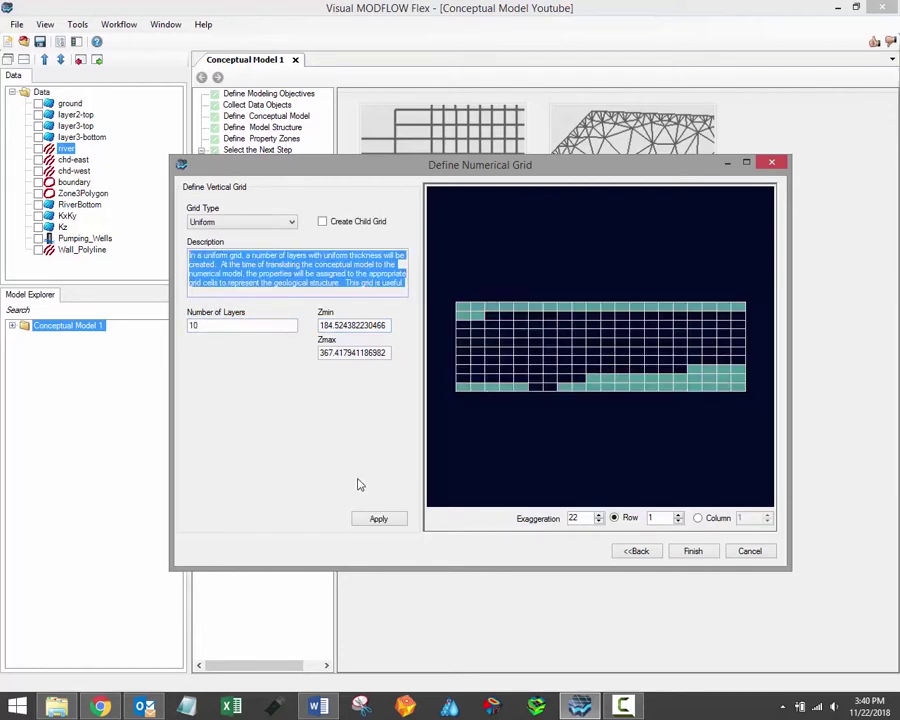
Change the vertical grid type to Semi-Uniform and examine its number of layers and minimum cell thickness settings
{"action": "left_click", "coordinate": [283, 222]}
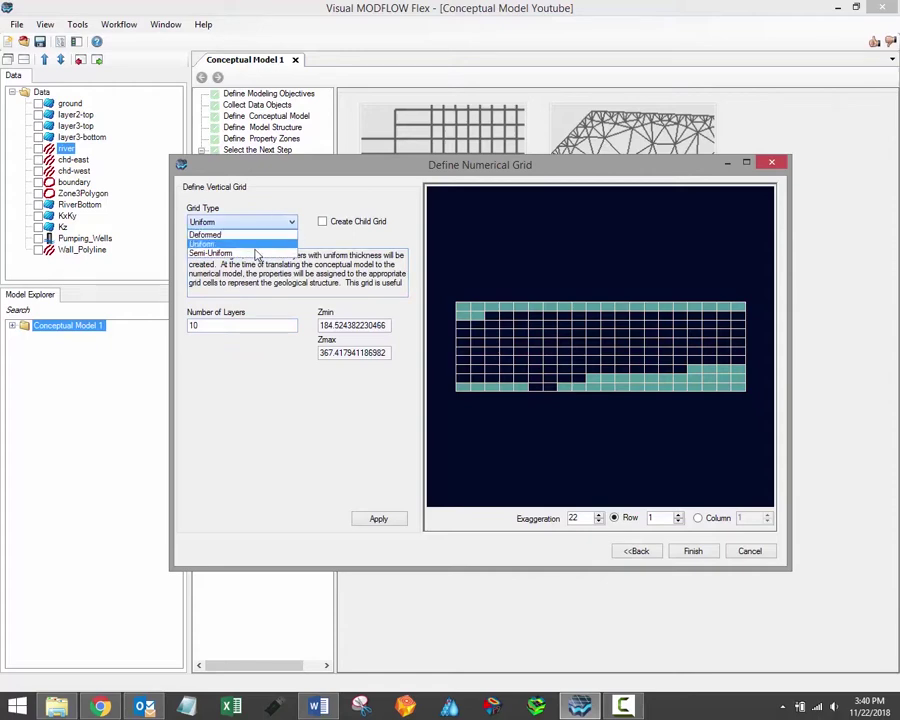
{"action": "left_click", "coordinate": [253, 256]}
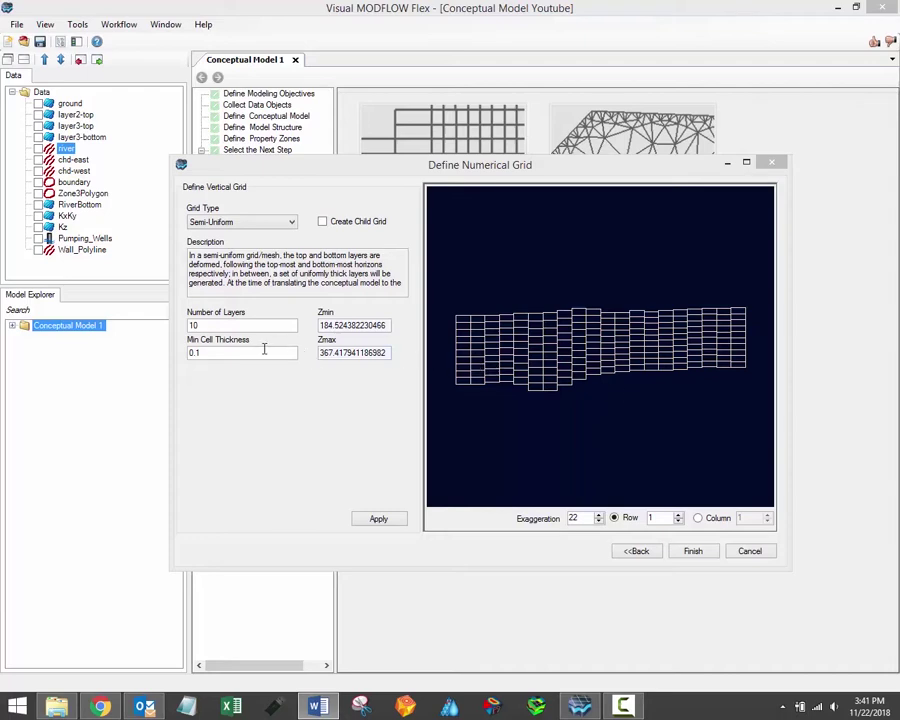
{"action": "left_click", "coordinate": [219, 354]}
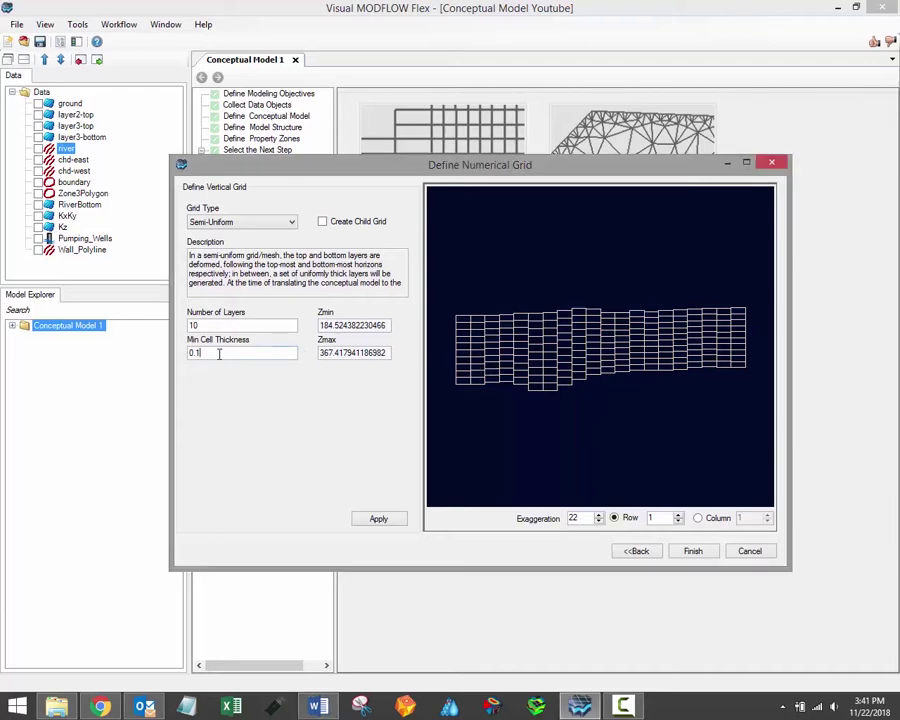
{"action": "double_click", "coordinate": [245, 325]}
{"action": "left_click", "coordinate": [222, 354]}
{"action": "double_click", "coordinate": [238, 354]}
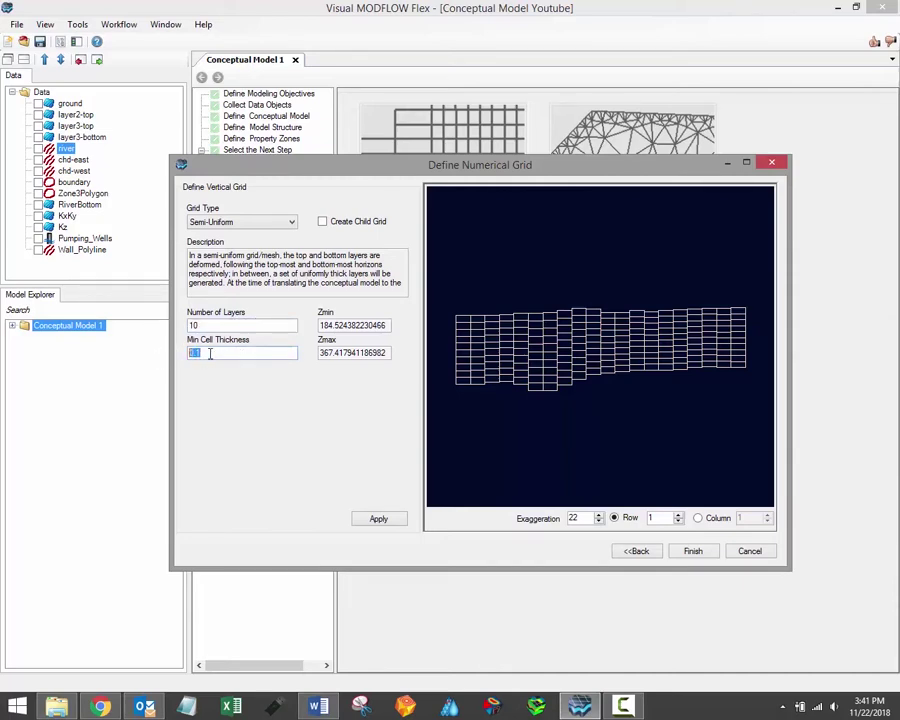
{"action": "left_click", "coordinate": [223, 354]}
Change the vertical grid type to Deformed and look over the zones' layer refinement values
{"action": "left_click", "coordinate": [291, 222]}
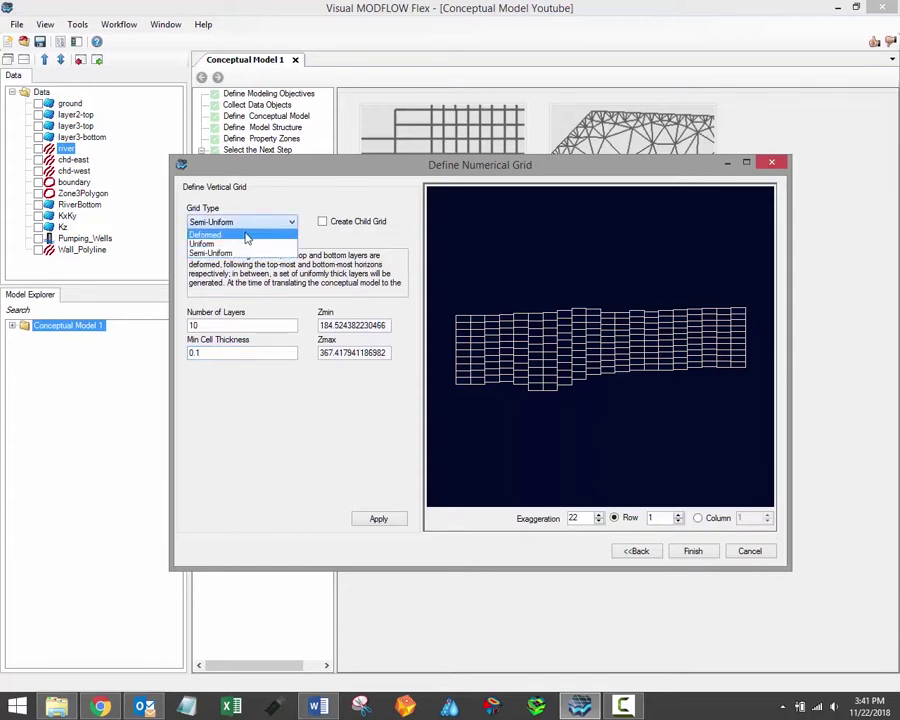
{"action": "left_click", "coordinate": [246, 235]}
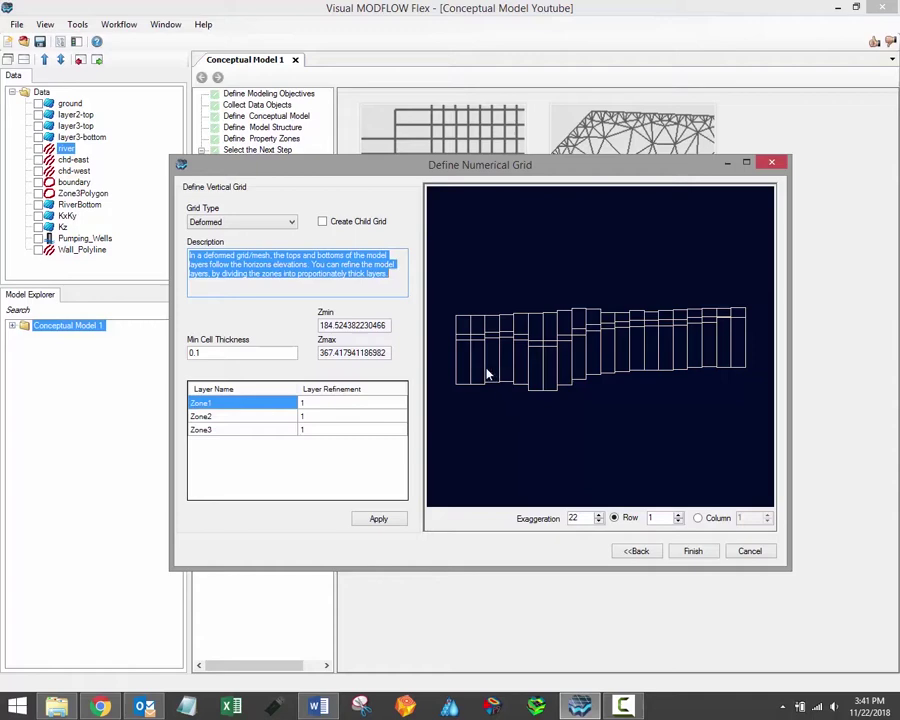
{"action": "left_click", "coordinate": [335, 404]}
{"action": "left_click", "coordinate": [333, 404]}
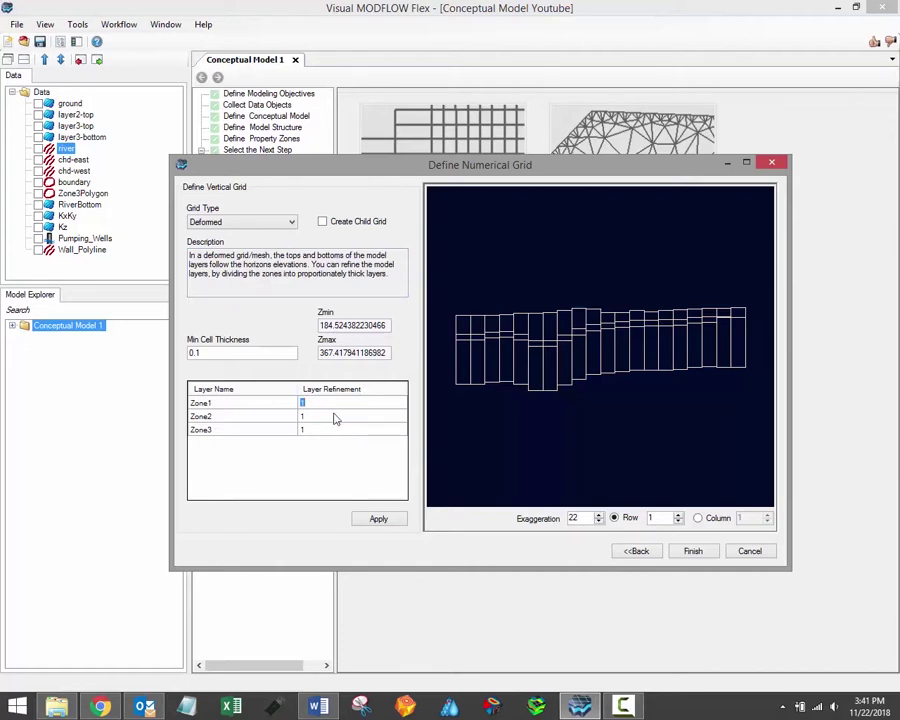
{"action": "left_click", "coordinate": [334, 417]}
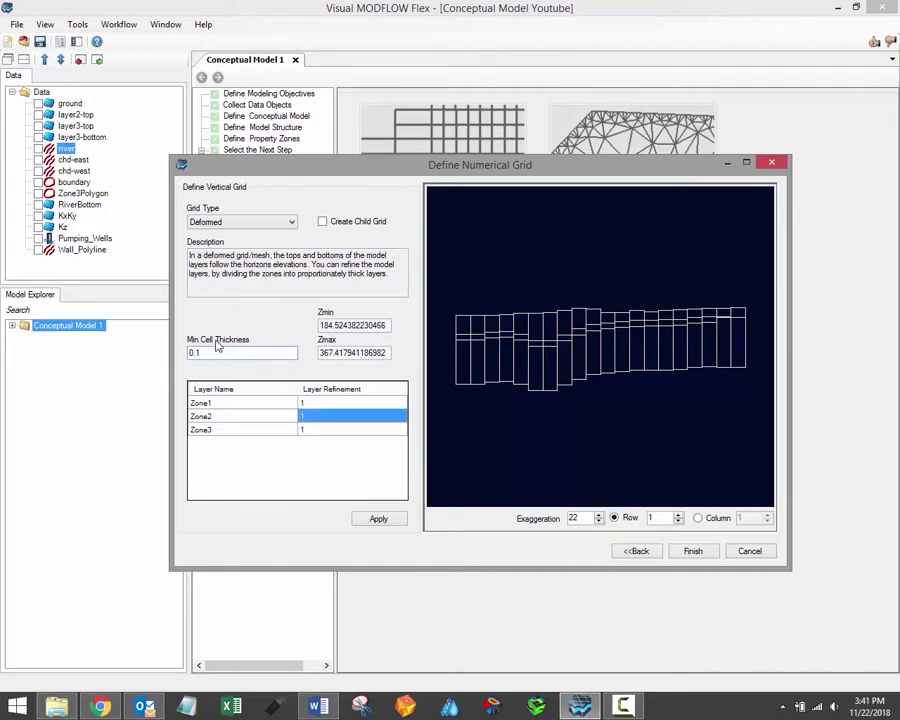
Set the layer refinement of Zone1, Zone2 and Zone3 to 2, apply it and finish creating the numerical grid
{"action": "left_click", "coordinate": [324, 405]}
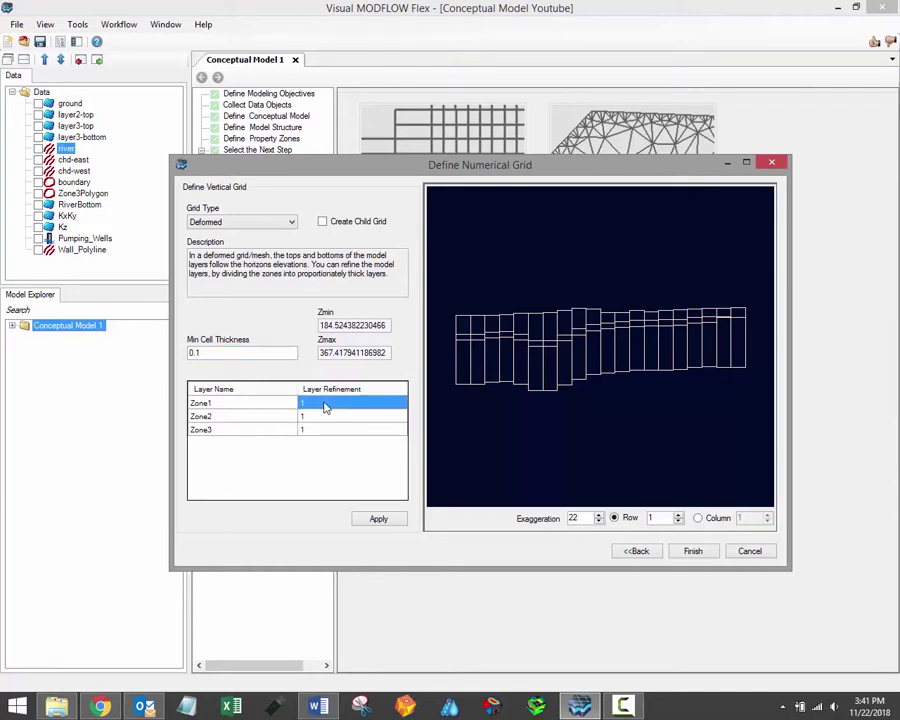
{"action": "type", "text": "2"}
{"action": "left_click", "coordinate": [331, 417]}
{"action": "left_click", "coordinate": [318, 418]}
{"action": "type", "text": "2"}
{"action": "left_click", "coordinate": [316, 430]}
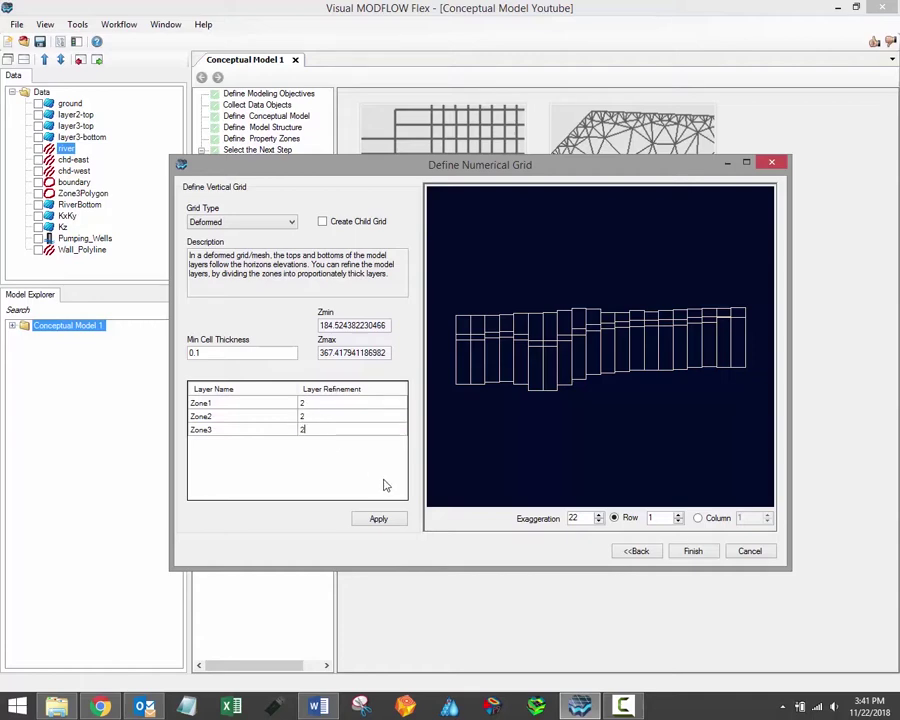
{"action": "type", "text": "2"}
{"action": "left_click", "coordinate": [382, 522]}
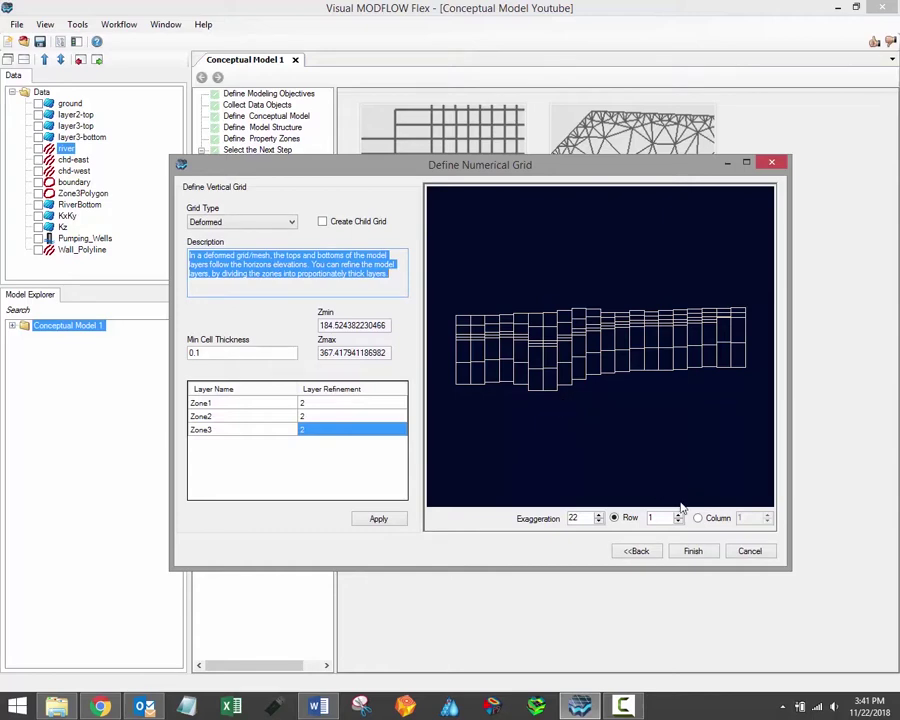
{"action": "left_click", "coordinate": [694, 552]}
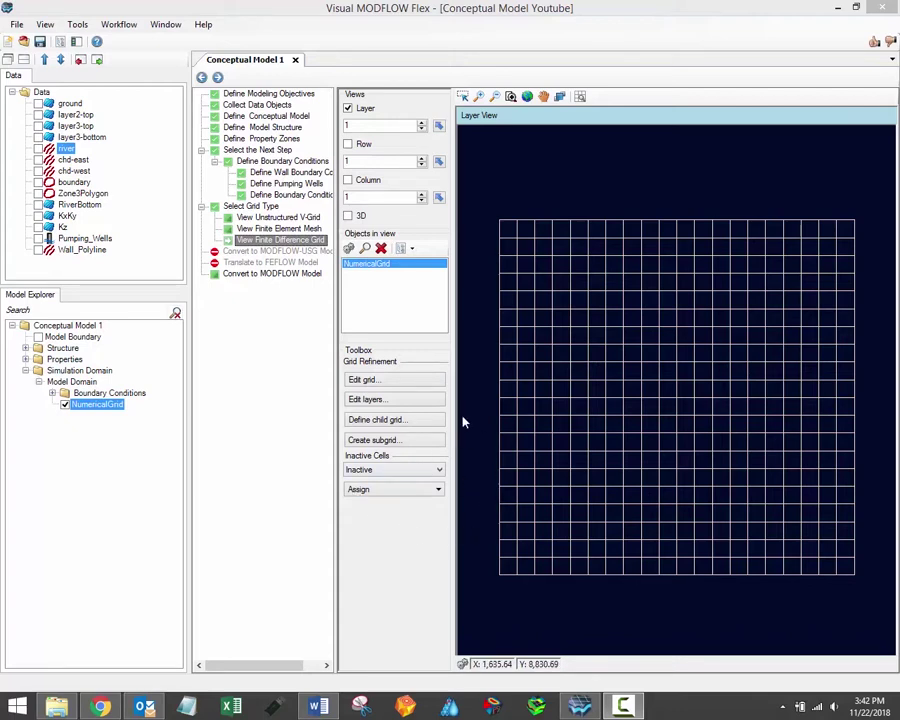
Open the numerical grid for editing and refine rows 5 to 15 by replacing every 1 row with 2
{"action": "left_click", "coordinate": [408, 382]}
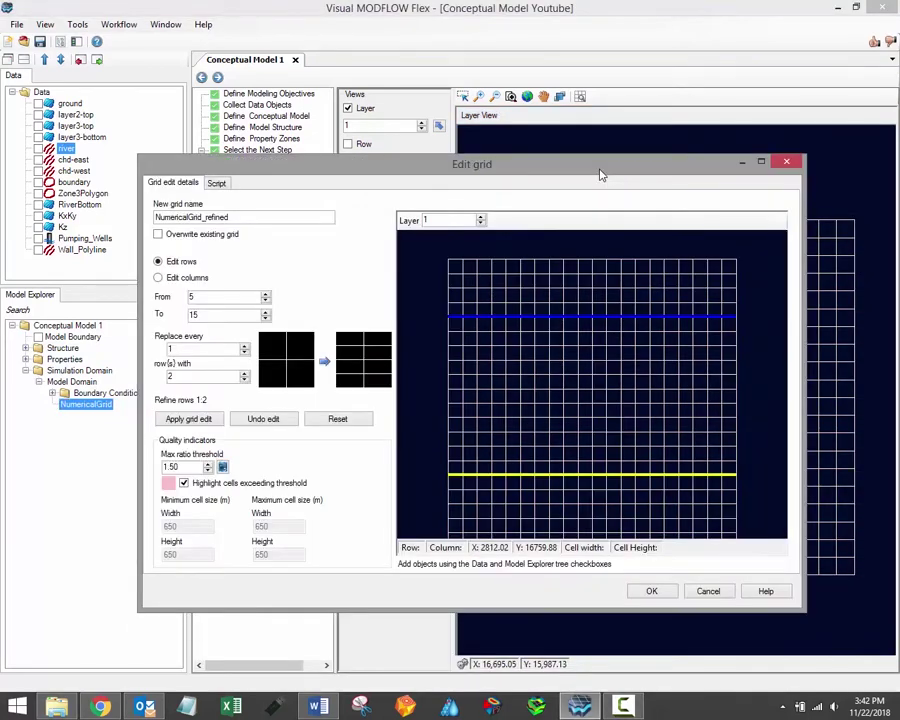
{"action": "left_click_drag", "start_coordinate": [601, 175], "coordinate": [584, 142]}
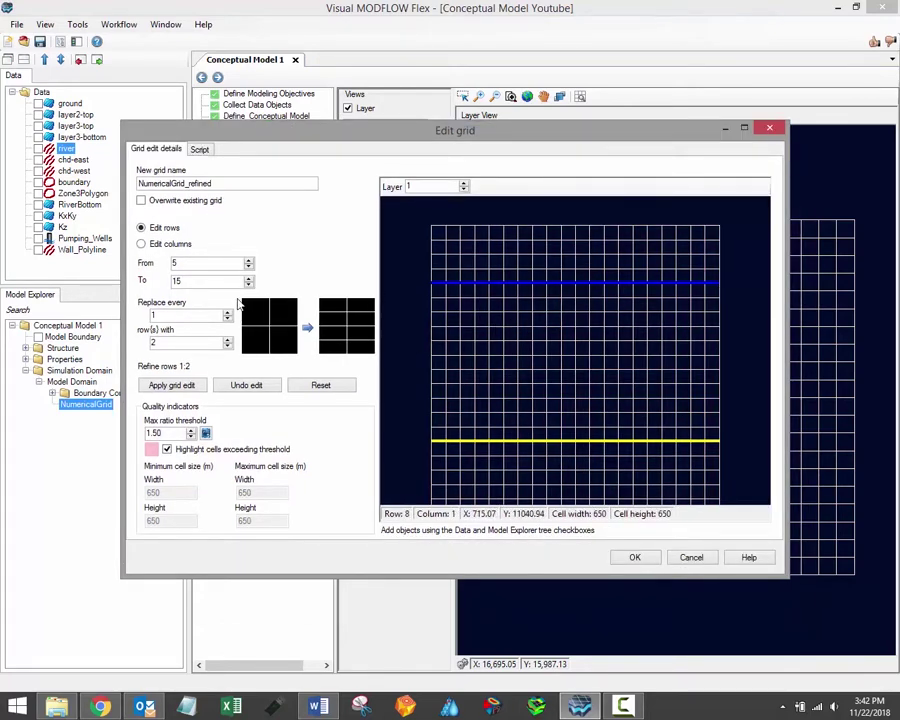
{"action": "left_click", "coordinate": [174, 386]}
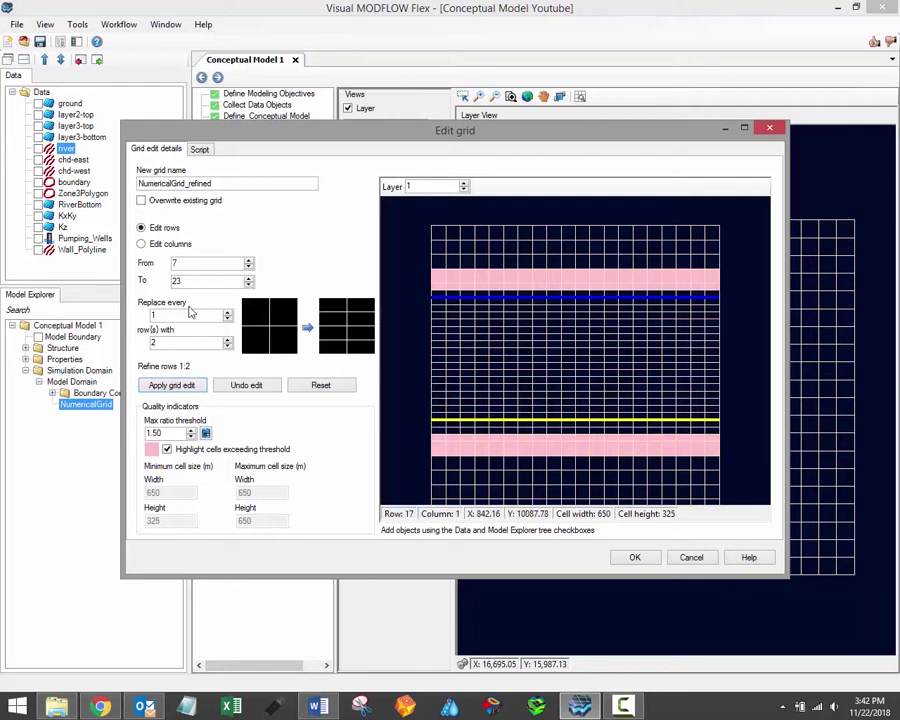
Switch the grid edit from rows to columns and save the refined grid as NumericalGrid_refined
{"action": "left_click", "coordinate": [142, 244]}
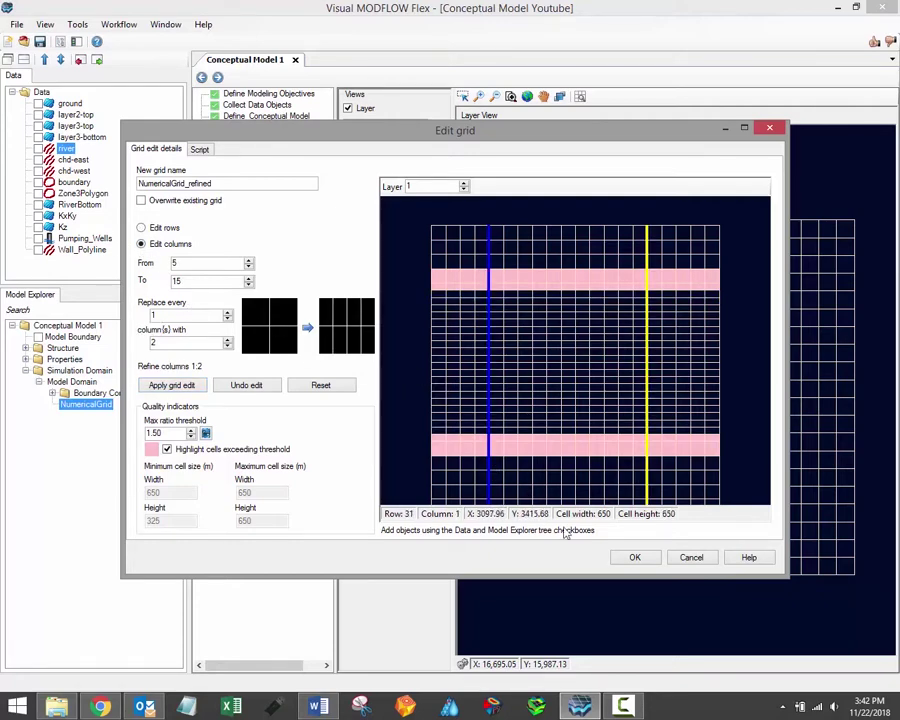
{"action": "left_click", "coordinate": [636, 560]}
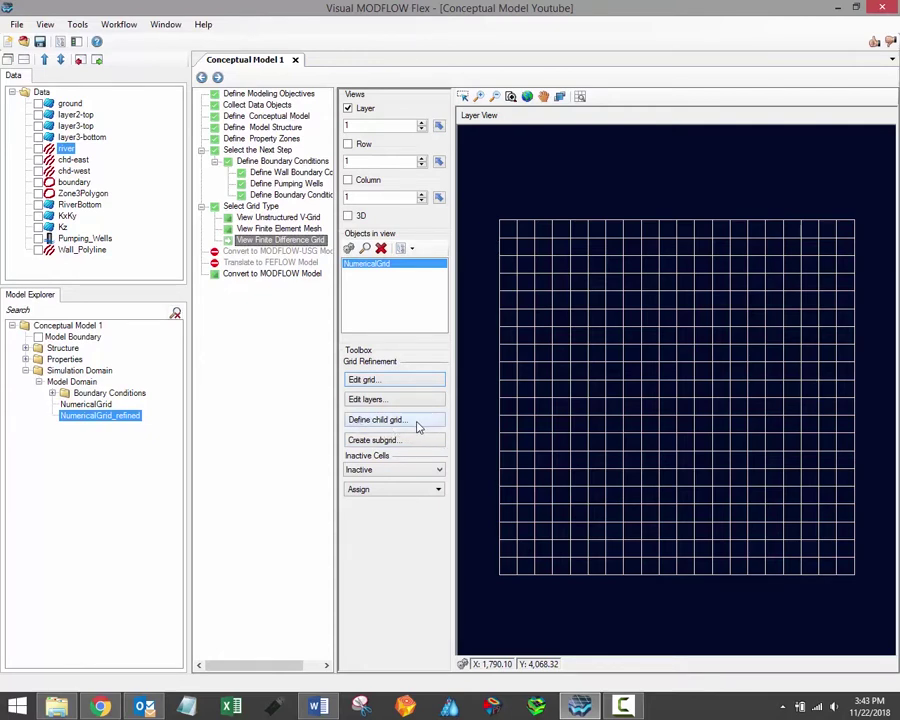
Start defining a child grid and set its refinement area to rows 9 to 10 and columns 6 to 7
{"action": "left_click", "coordinate": [417, 426]}
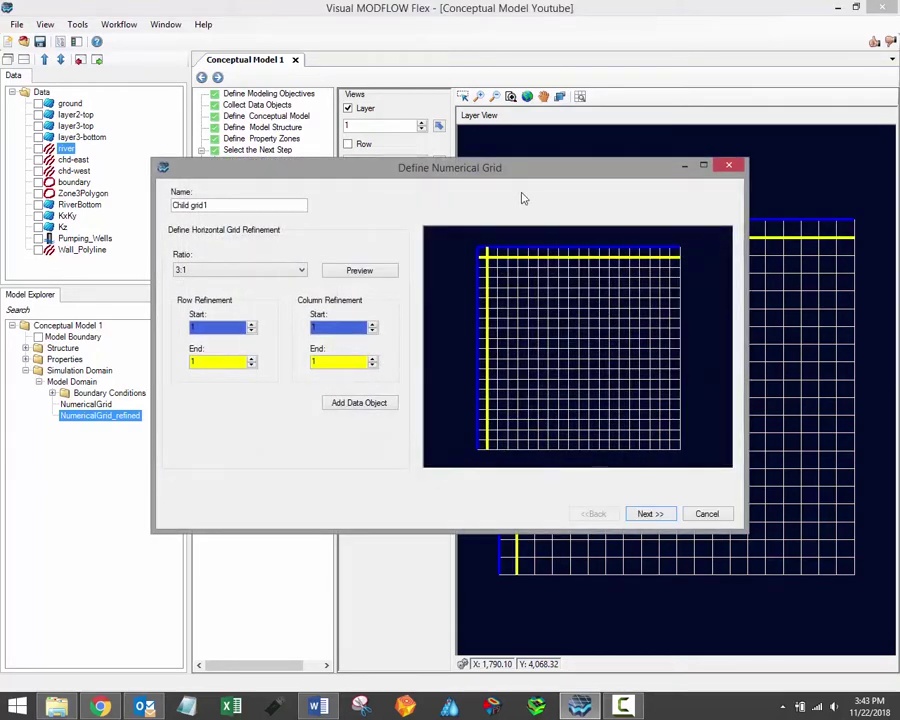
{"action": "left_click_drag", "start_coordinate": [487, 172], "coordinate": [465, 142]}
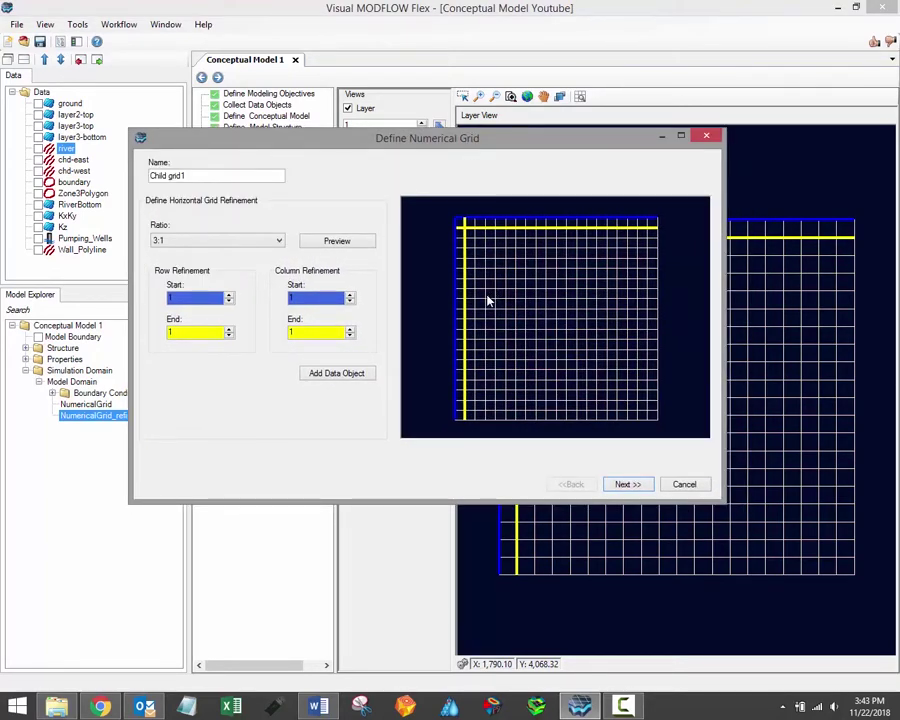
{"action": "left_click", "coordinate": [229, 296]}
{"action": "left_click", "coordinate": [229, 330]}
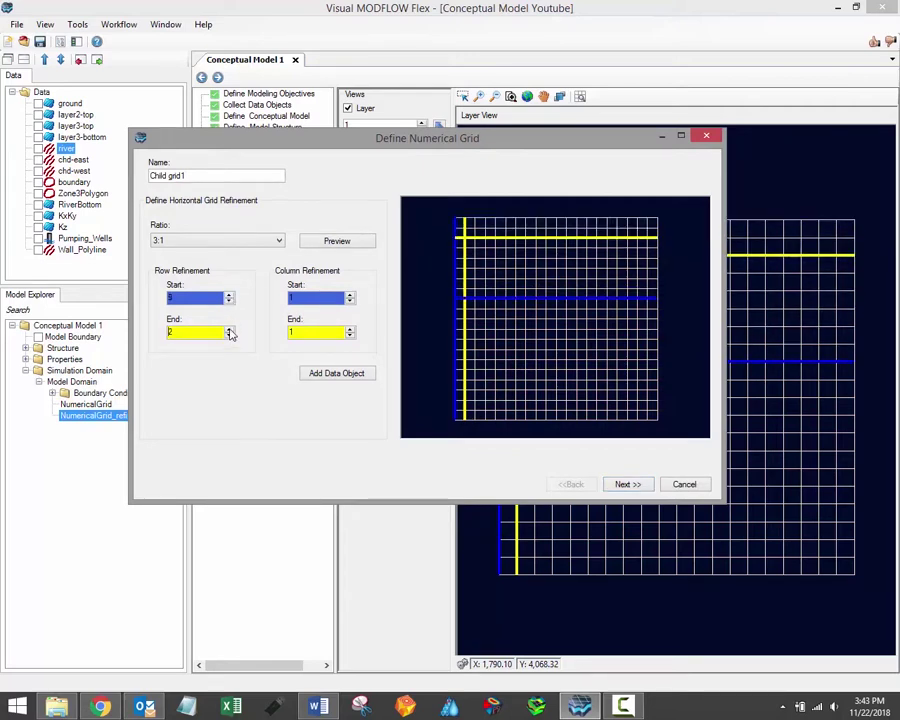
{"action": "left_click", "coordinate": [349, 295]}
{"action": "left_click", "coordinate": [349, 330]}
Set the child grid's horizontal refinement ratio to 5:1 and preview the refinement
{"action": "left_click", "coordinate": [222, 241]}
{"action": "scroll", "coordinate": [190, 262], "scroll_direction": "up", "scroll_amount": 5}
{"action": "left_click", "coordinate": [179, 266]}
{"action": "left_click", "coordinate": [340, 243]}
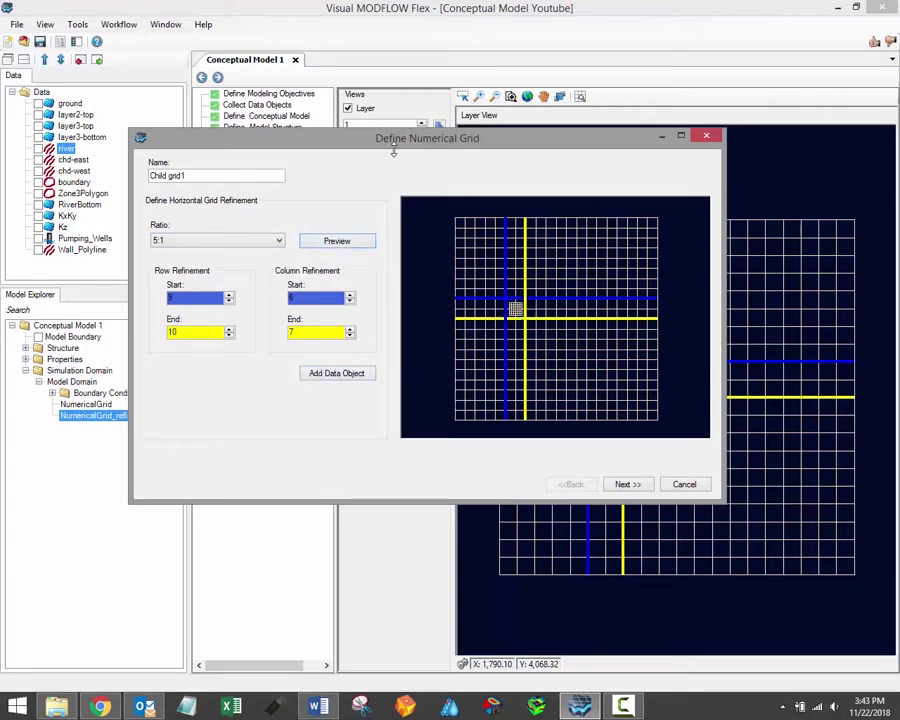
{"action": "left_click_drag", "start_coordinate": [395, 155], "coordinate": [468, 160]}
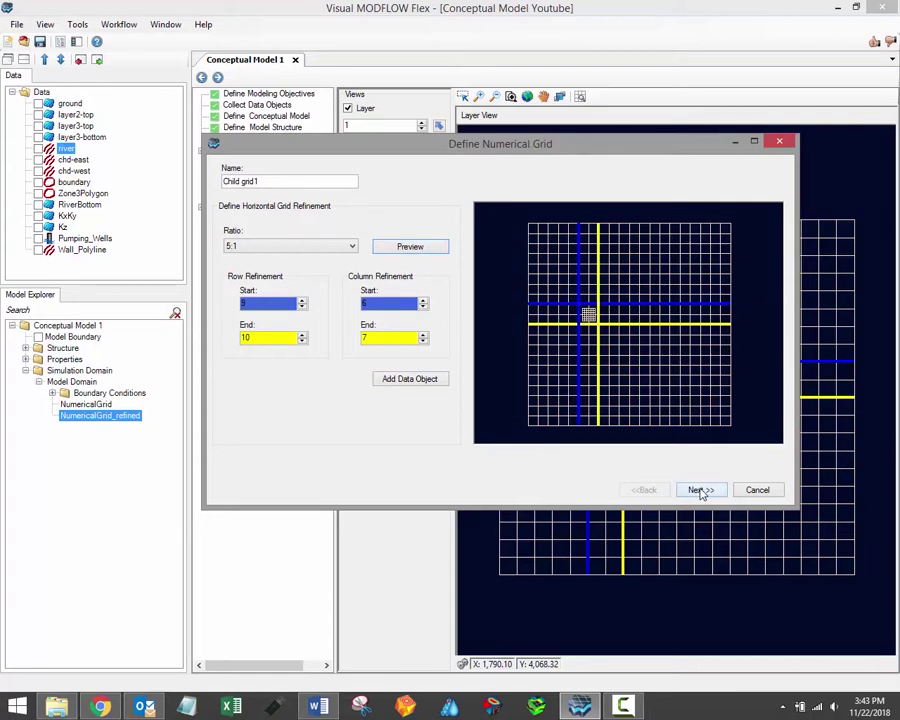
Apply a 1:1 vertical refinement ratio globally for all layers of the child grid, from layer 1 to 6, and finish creating it
{"action": "left_click", "coordinate": [700, 490]}
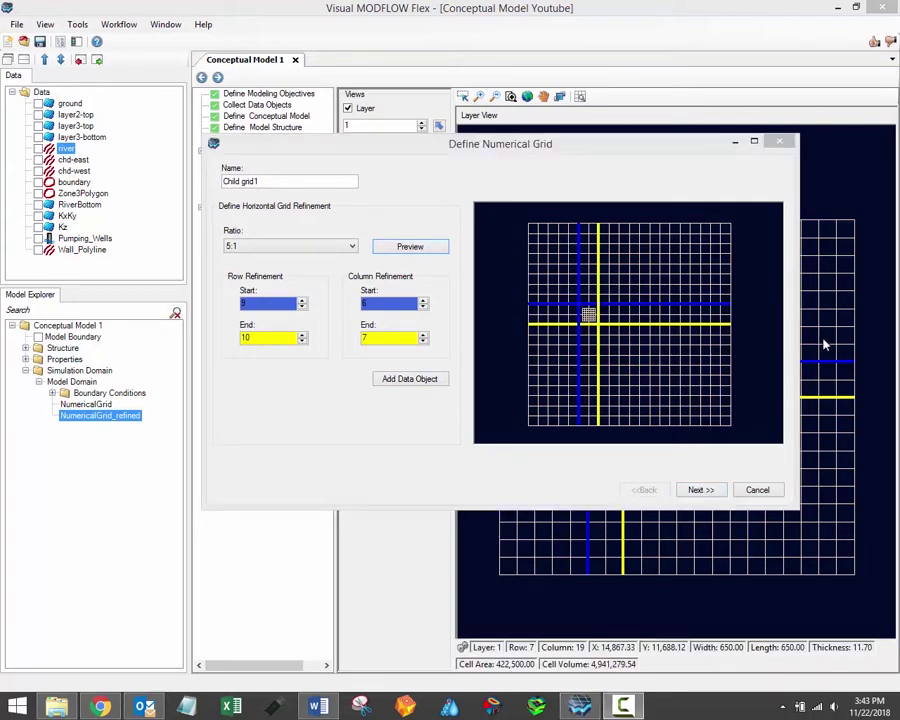
{"action": "left_click", "coordinate": [708, 490]}
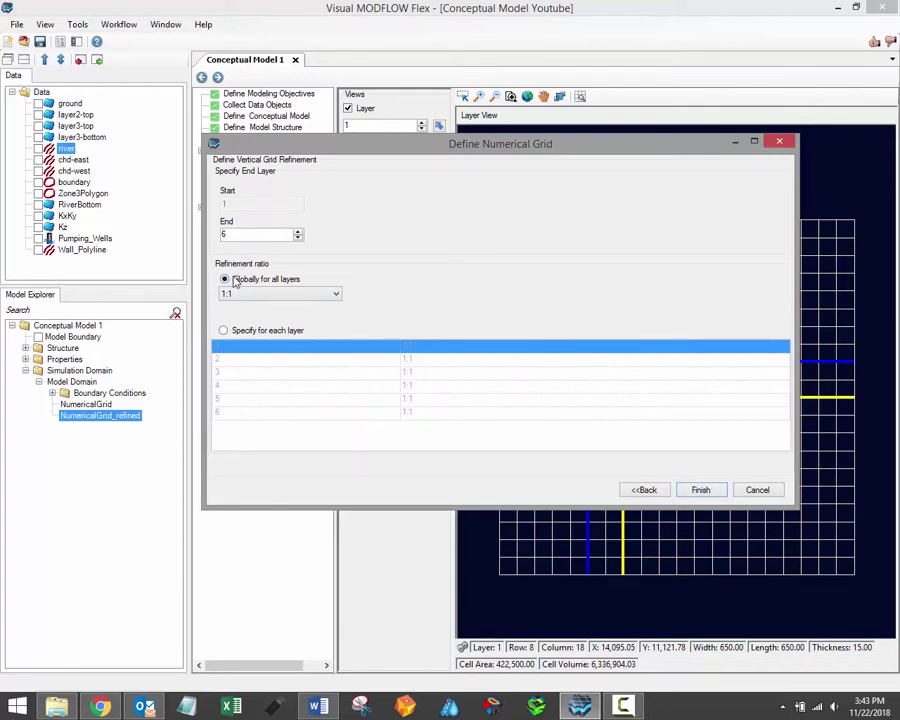
{"action": "left_click", "coordinate": [224, 332]}
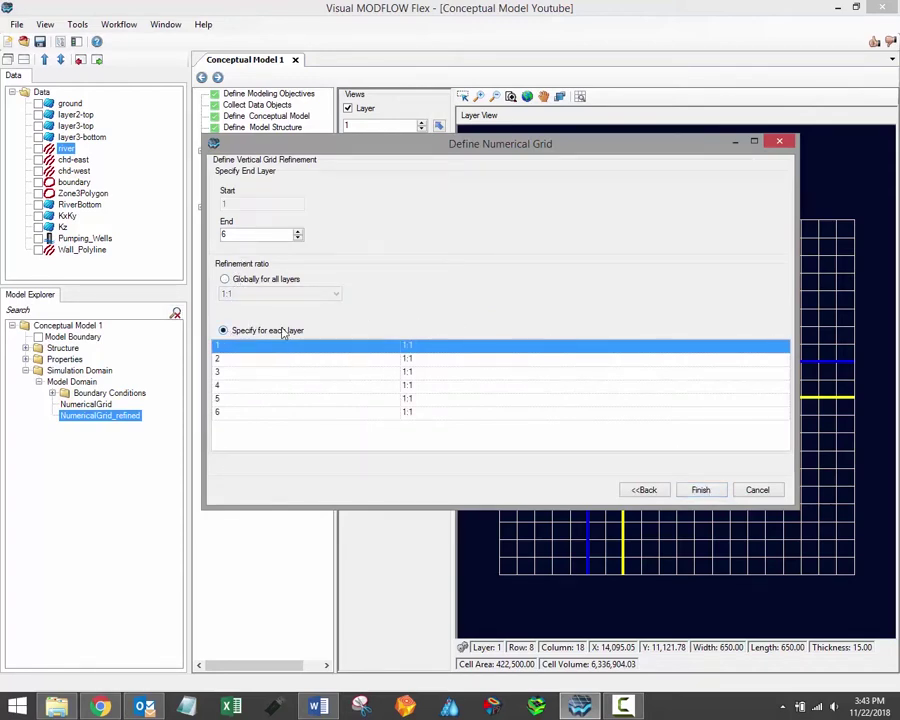
{"action": "left_click", "coordinate": [224, 280]}
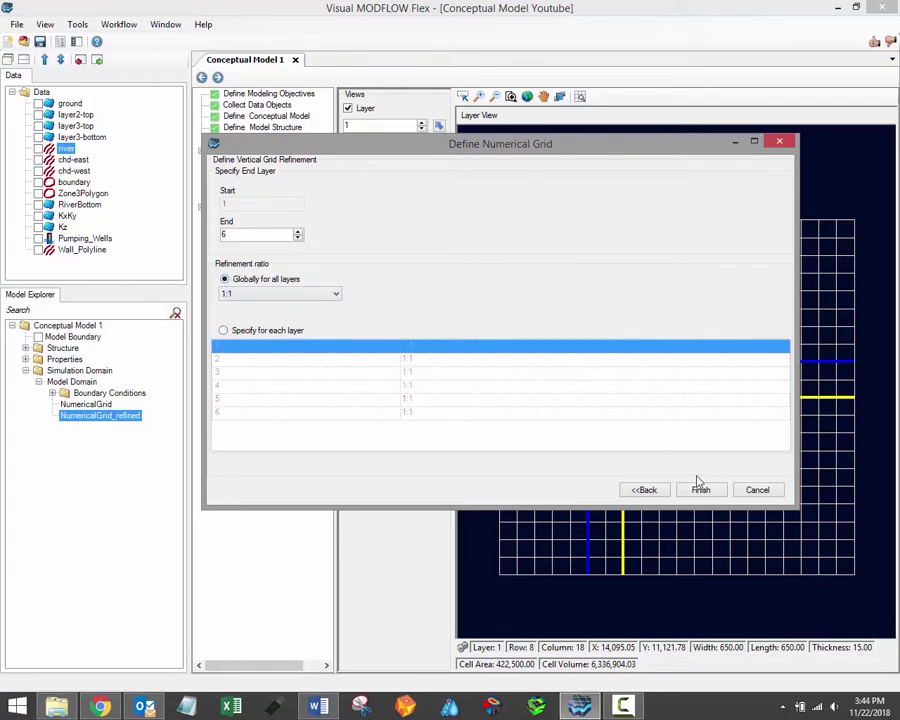
{"action": "left_click", "coordinate": [700, 488]}
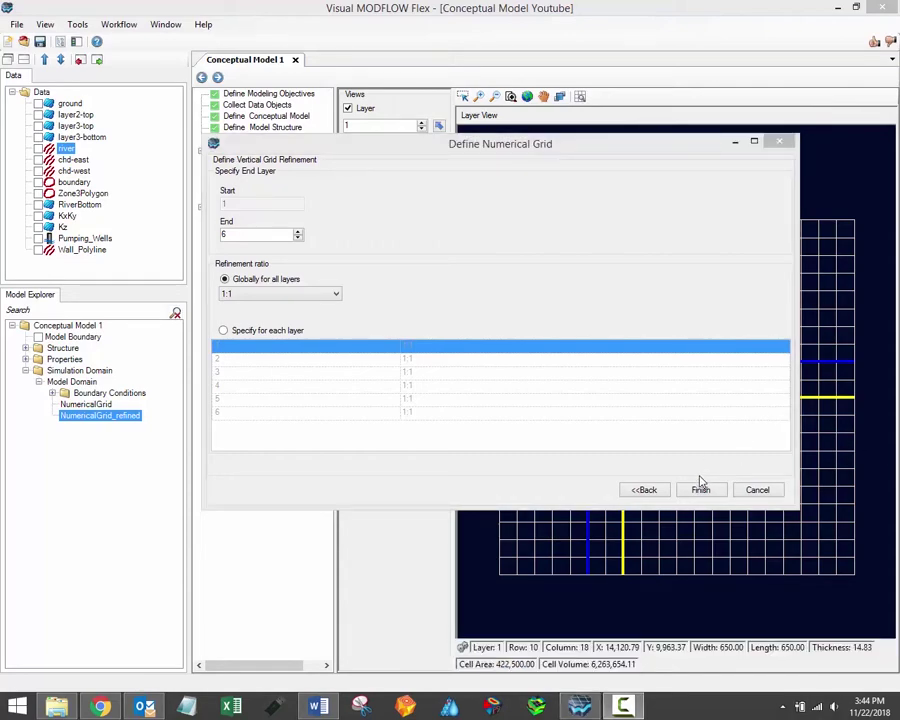
{"action": "left_click", "coordinate": [707, 490]}
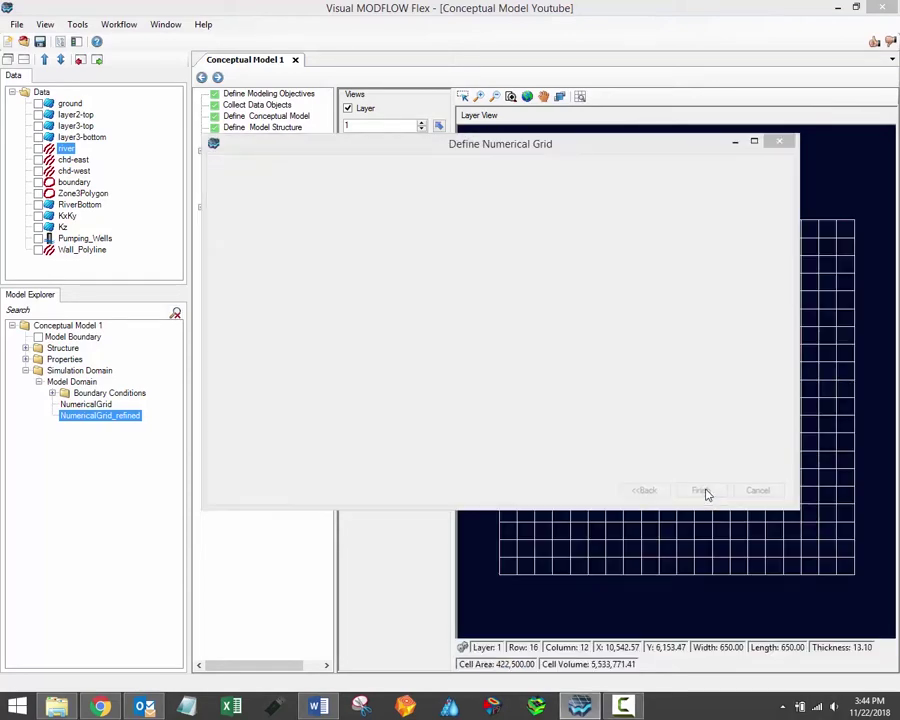